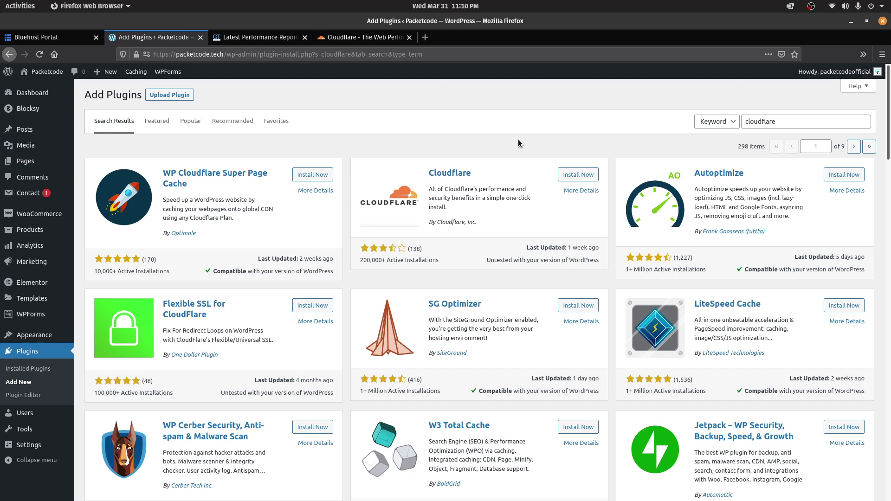
# Look through the installed themes and the themes available to add, and open the list of installed plugins
pyautogui.click(42, 335)
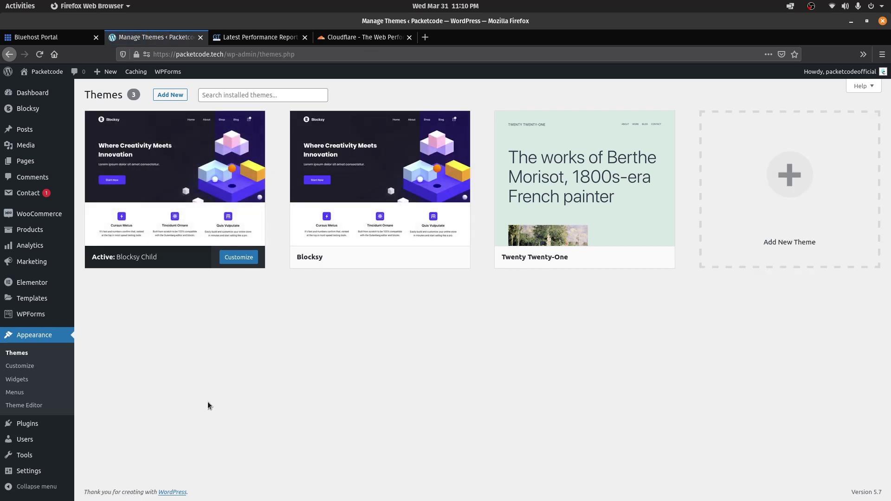
pyautogui.click(174, 96)
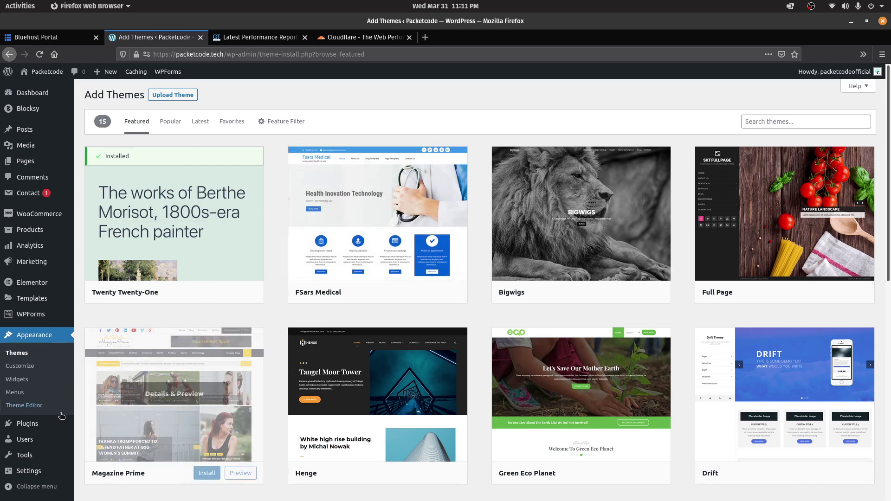
pyautogui.click(33, 424)
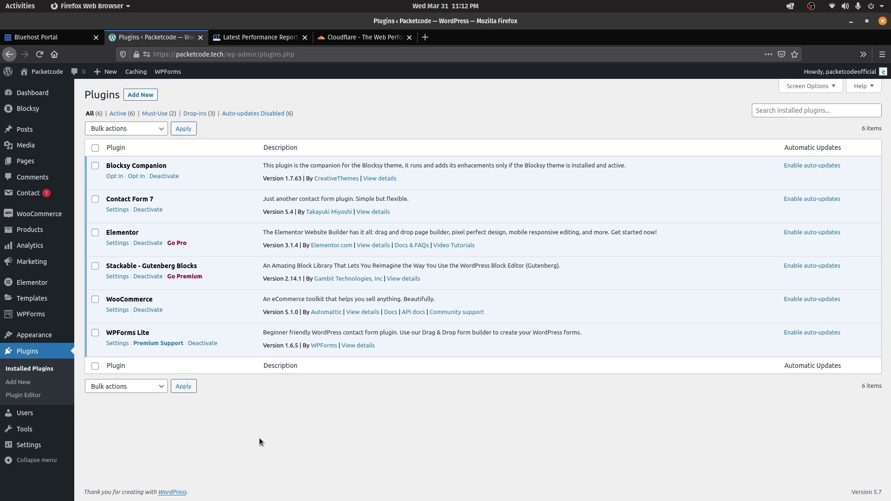
# Expand the "Serve static assets with an efficient cache policy" audit in the GTmetrix report and examine its listed resources
pyautogui.click(255, 36)
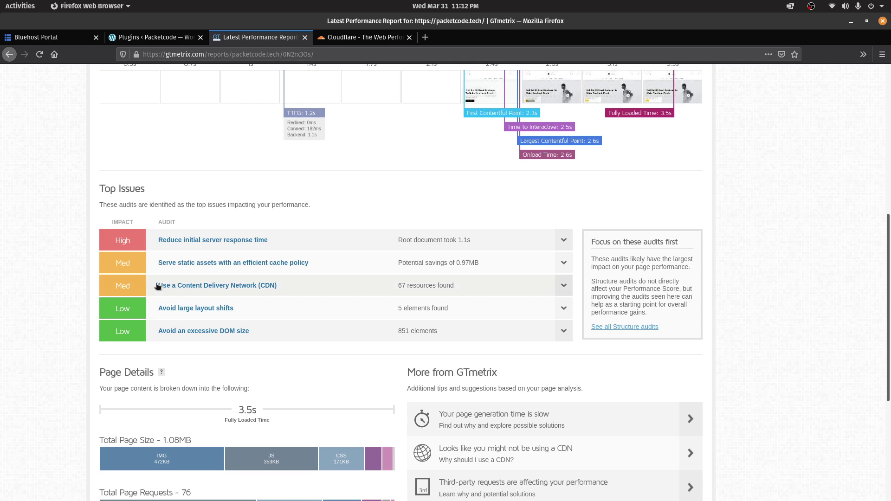
pyautogui.moveTo(156, 264); pyautogui.dragTo(334, 266)
pyautogui.scroll(-3, 889, 264)
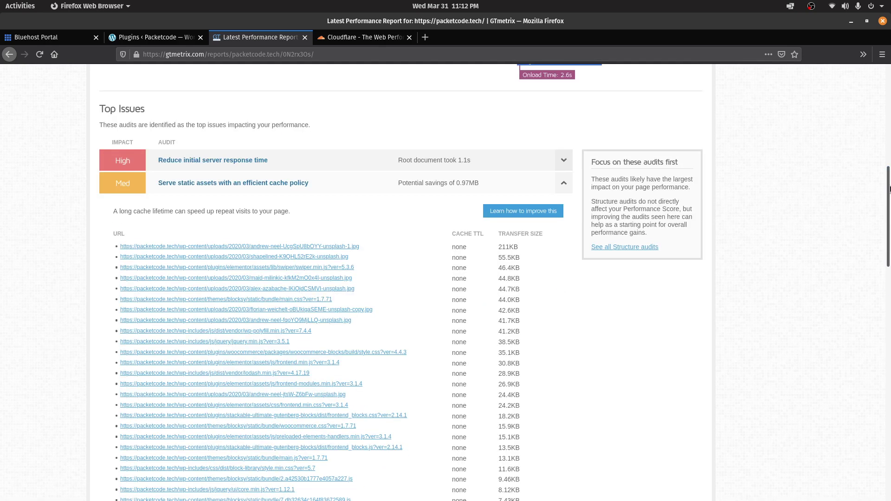
pyautogui.scroll(-10, 889, 264)
pyautogui.moveTo(889, 264); pyautogui.dragTo(889, 216)
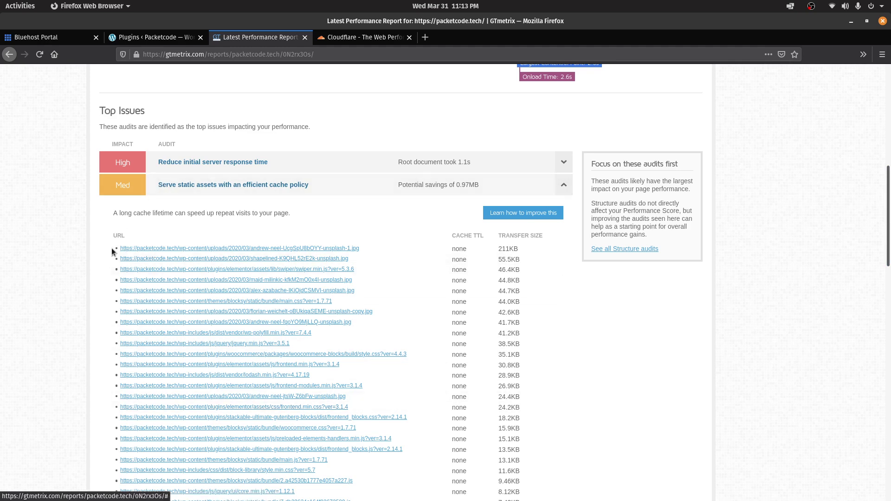
pyautogui.moveTo(889, 194); pyautogui.dragTo(889, 382)
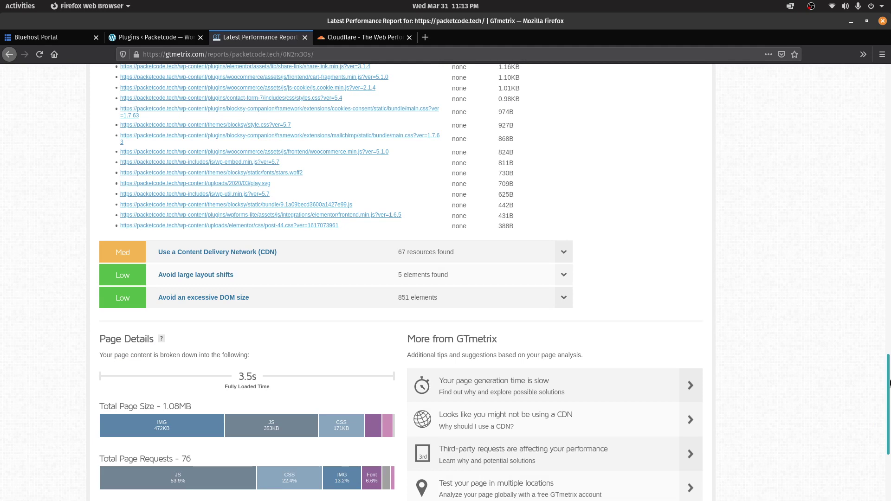
pyautogui.moveTo(889, 383); pyautogui.dragTo(889, 299)
pyautogui.scroll(10, 889, 299)
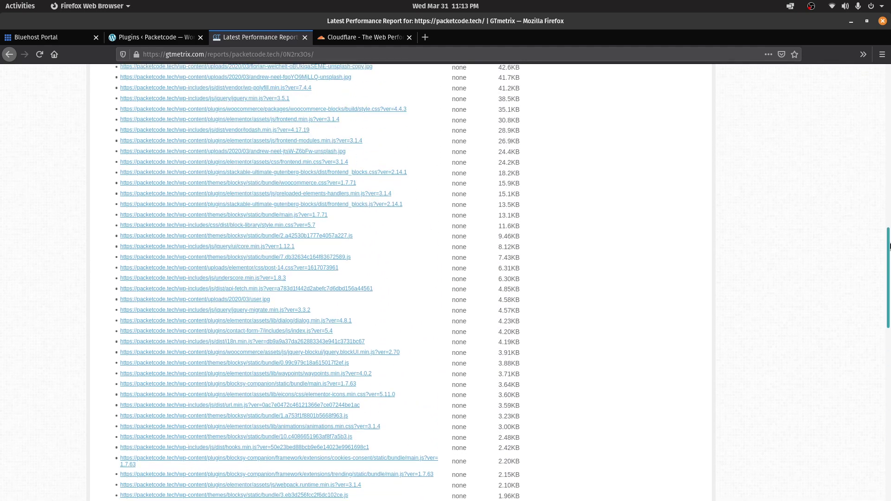
pyautogui.scroll(-8, 889, 299)
pyautogui.scroll(-4, 889, 299)
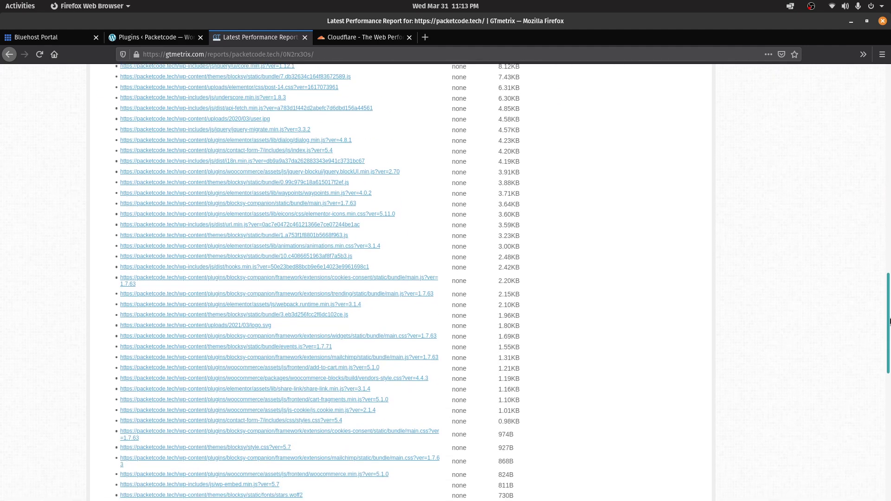
# Search the WordPress plugin directory for "litespeed cache"
pyautogui.click(138, 37)
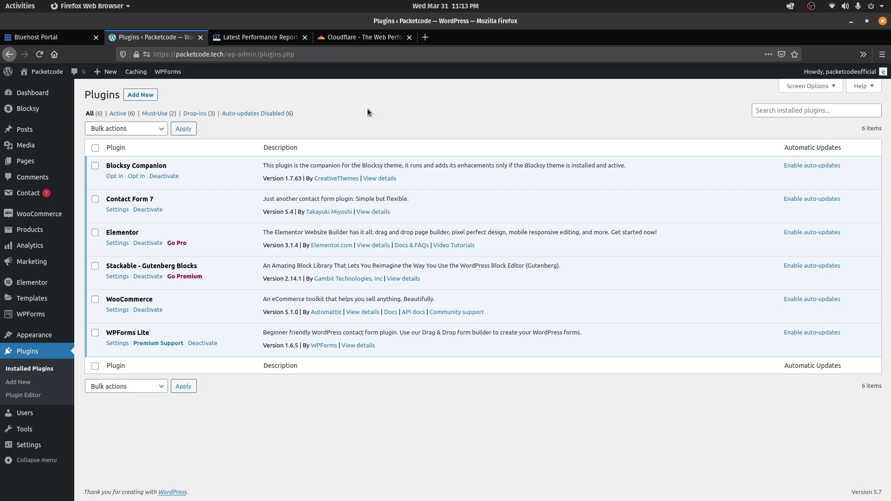
pyautogui.click(143, 96)
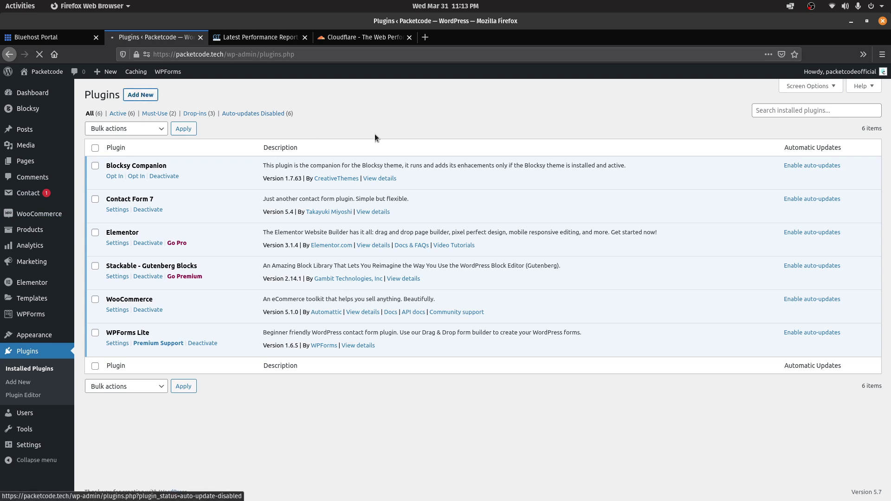
pyautogui.click(806, 122)
pyautogui.write('l')
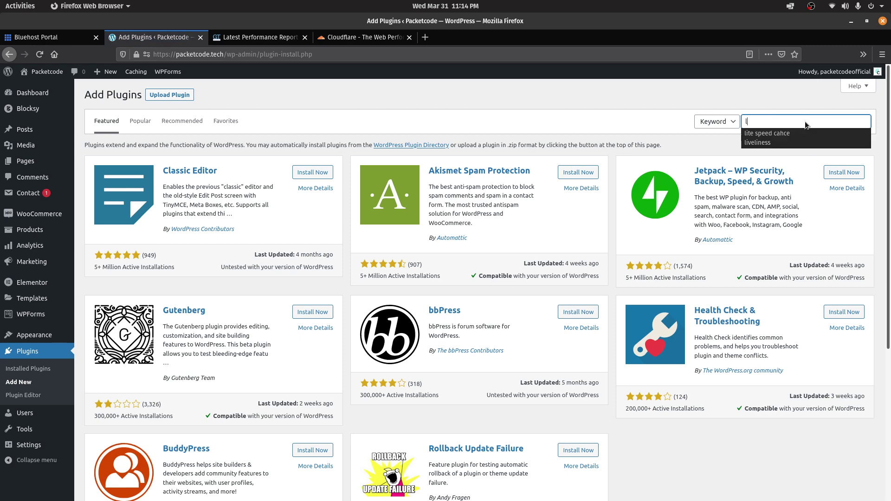
pyautogui.write('itespeed cahce')
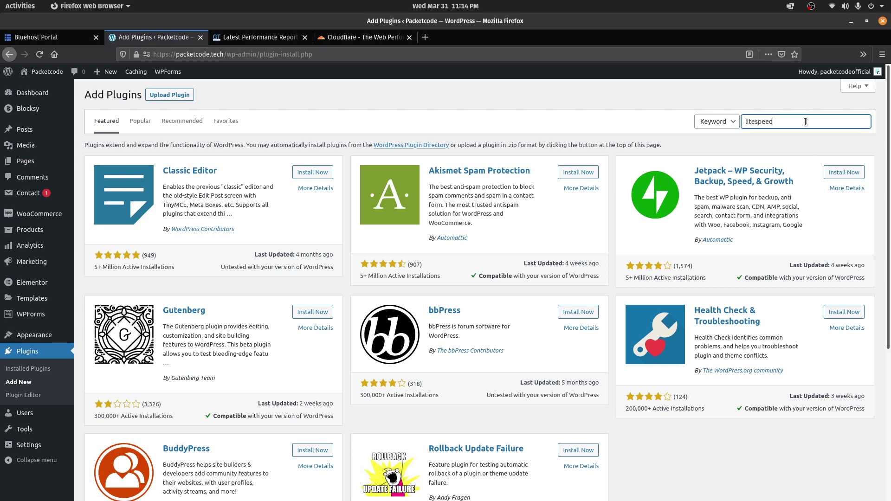
pyautogui.press('BackSpace')
pyautogui.press('BackSpace')
pyautogui.press('BackSpace')
pyautogui.write('che')
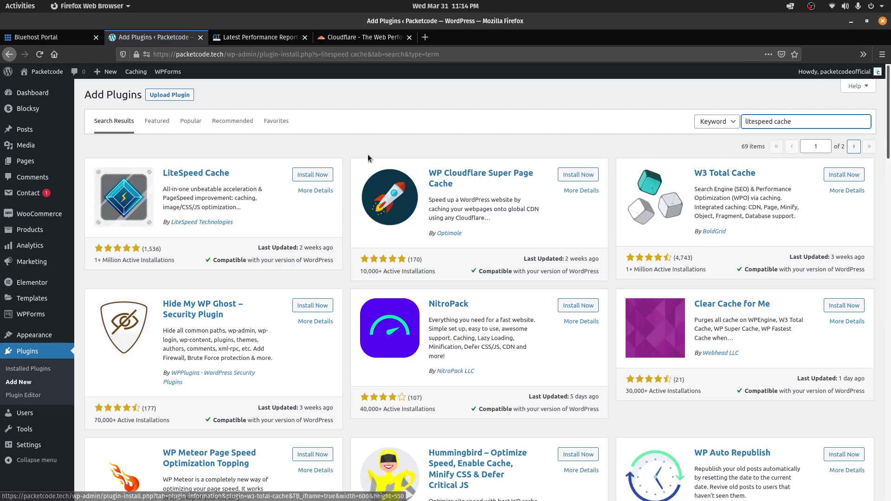
# Install and activate the LiteSpeed Cache plugin and open its cache settings
pyautogui.click(307, 176)
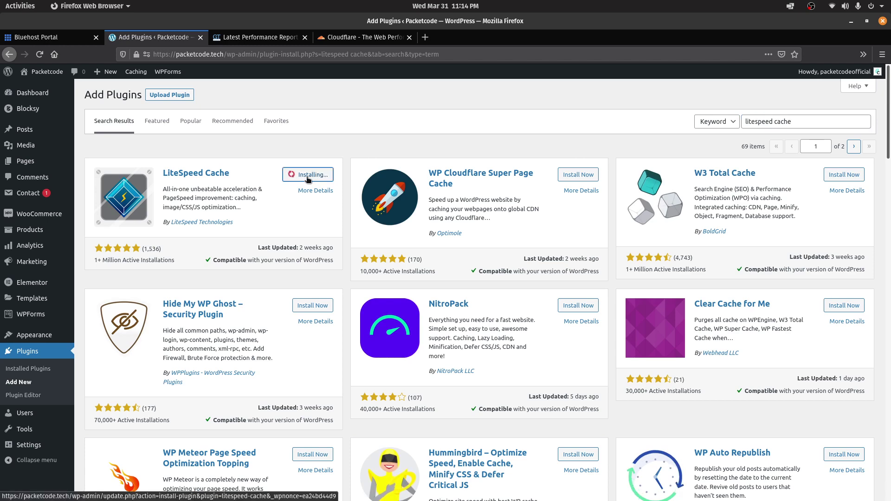
pyautogui.click(308, 176)
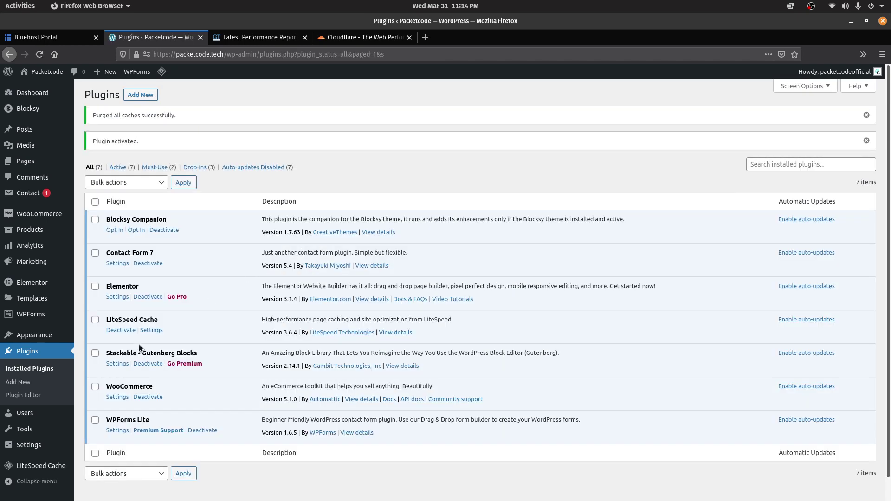
pyautogui.click(151, 331)
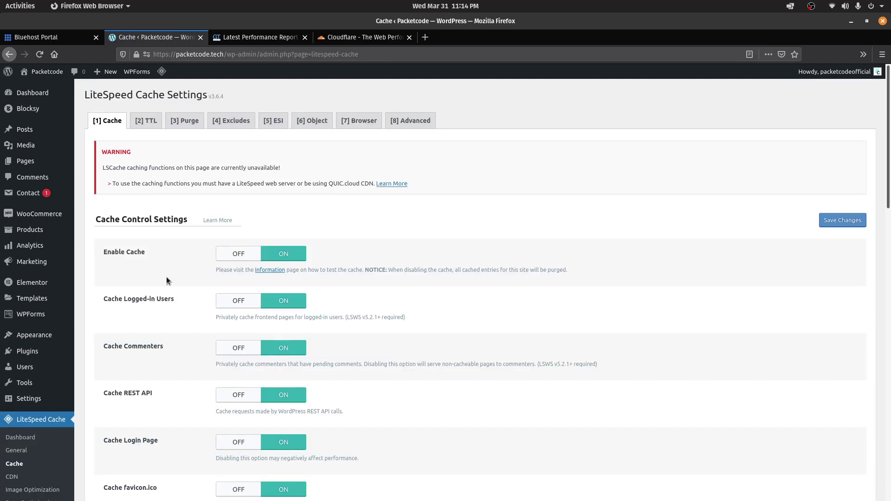
pyautogui.moveTo(888, 74); pyautogui.dragTo(890, 248)
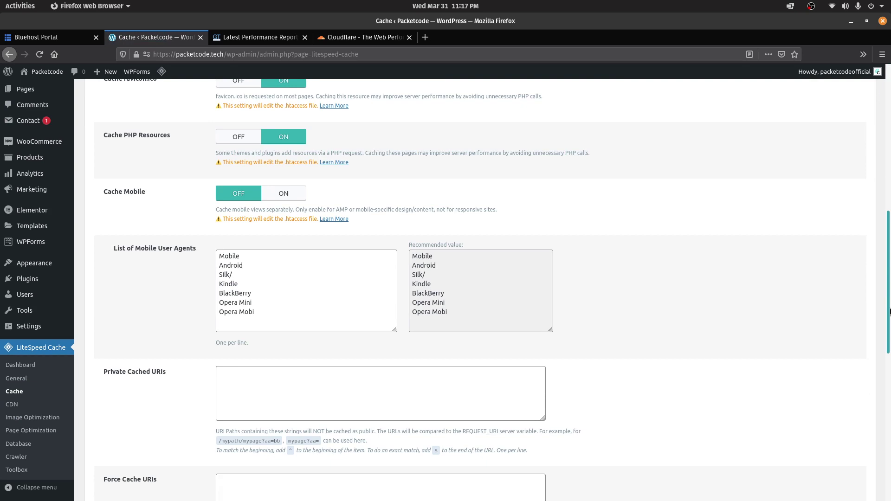
# Open LiteSpeed Cache's page optimization settings and review the CSS minify and combine options
pyautogui.click(33, 431)
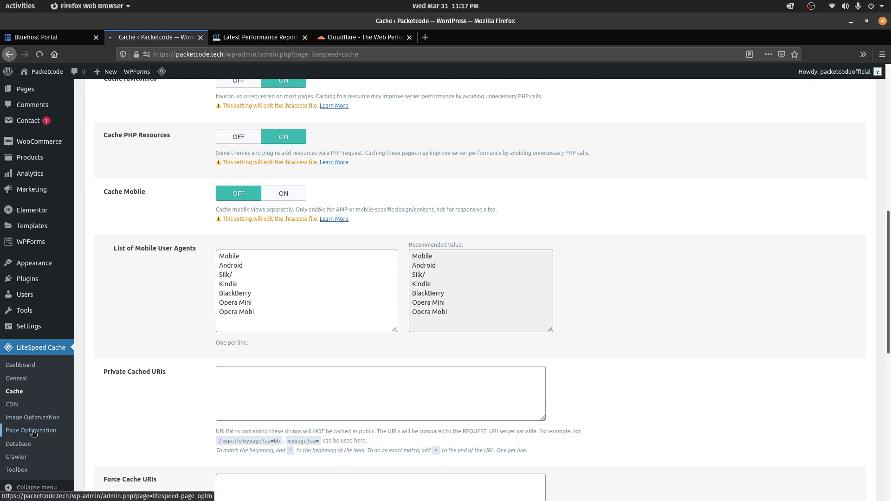
pyautogui.moveTo(889, 172); pyautogui.dragTo(557, 200)
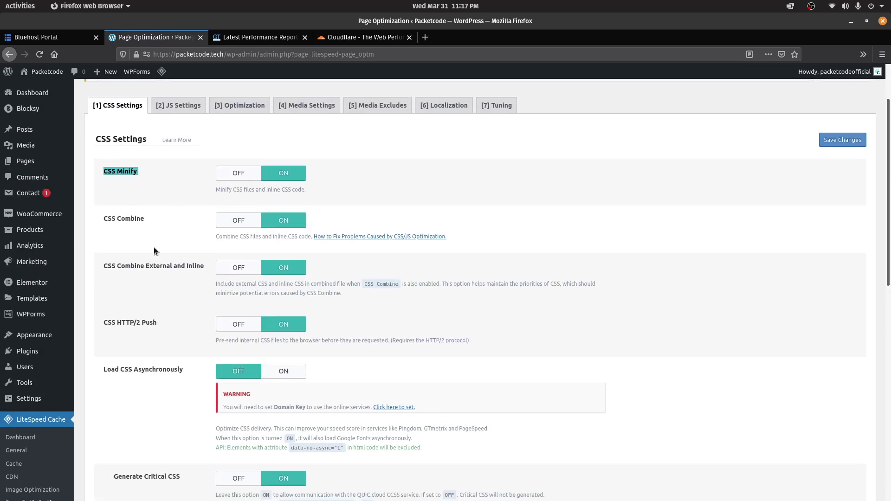
pyautogui.tripleClick(116, 217)
pyautogui.moveTo(889, 191); pyautogui.dragTo(196, 158)
# Turn on JS Minify in the JS settings of LiteSpeed Cache's page optimization
pyautogui.click(177, 180)
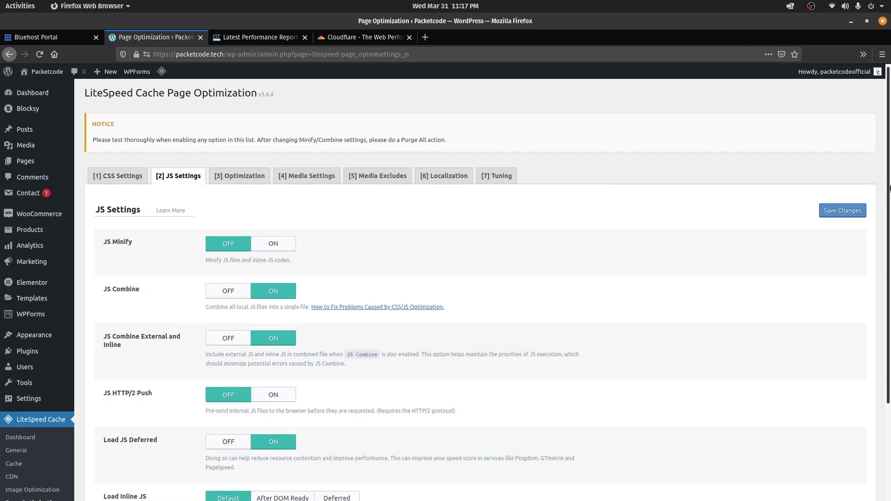
pyautogui.moveTo(889, 308); pyautogui.dragTo(890, 404)
pyautogui.moveTo(889, 280); pyautogui.dragTo(889, 106)
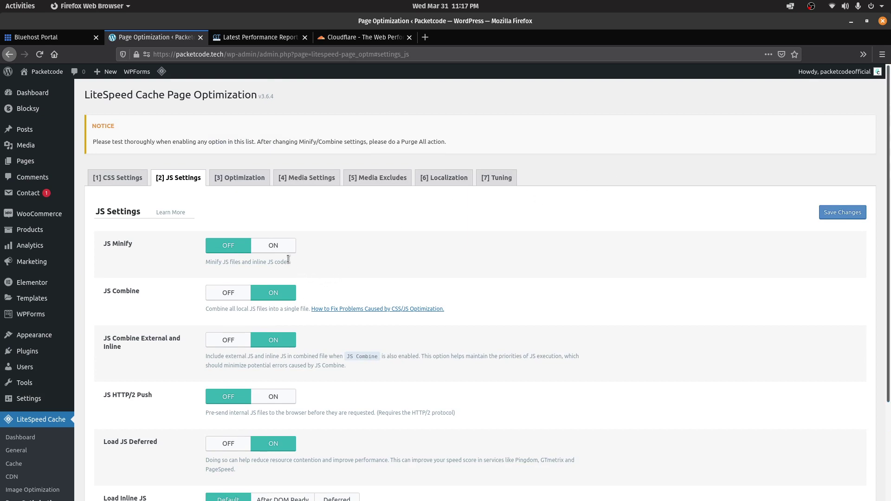
pyautogui.click(273, 245)
pyautogui.moveTo(890, 224)
pyautogui.mouseDown()
pyautogui.moveTo(889, 325)
pyautogui.moveTo(890, 223)
pyautogui.mouseUp()
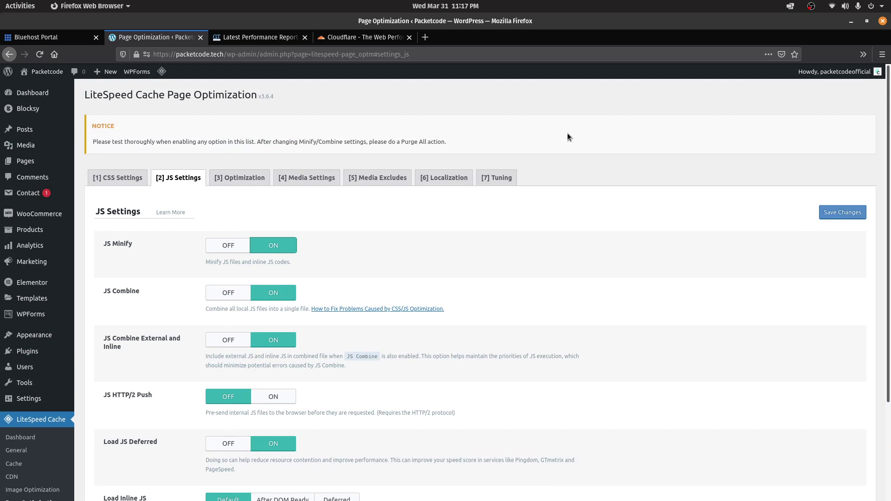
# Return to the GTmetrix report and look over the static resources listed under the cache policy audit
pyautogui.click(259, 37)
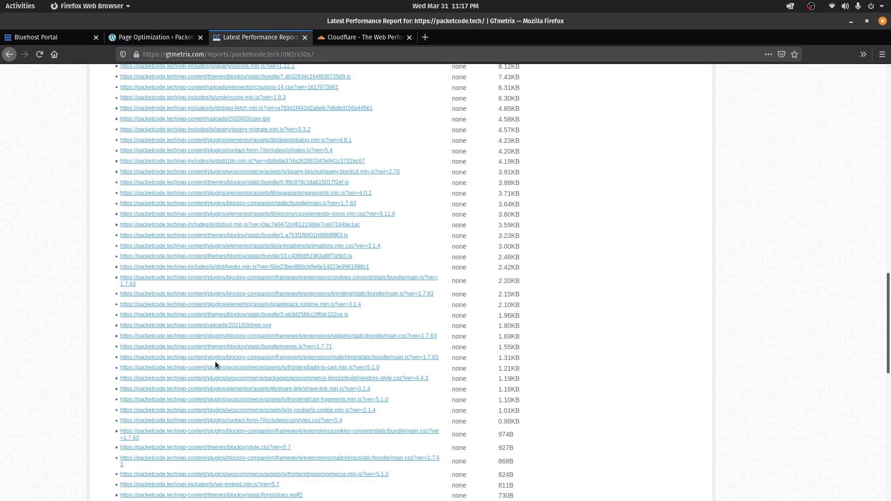
pyautogui.moveTo(888, 342); pyautogui.dragTo(888, 139)
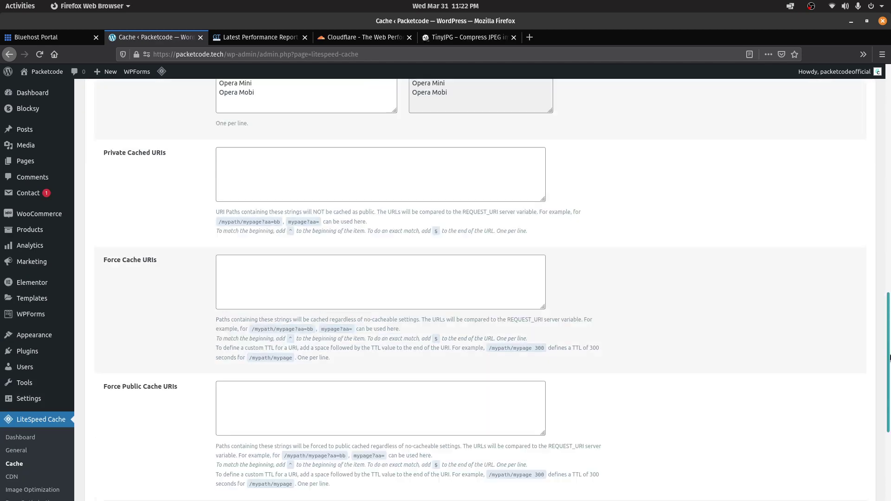
# Read the warning in the LiteSpeed Cache settings about the web server or CDN that its caching functions require
pyautogui.scroll(15, 323, 166)
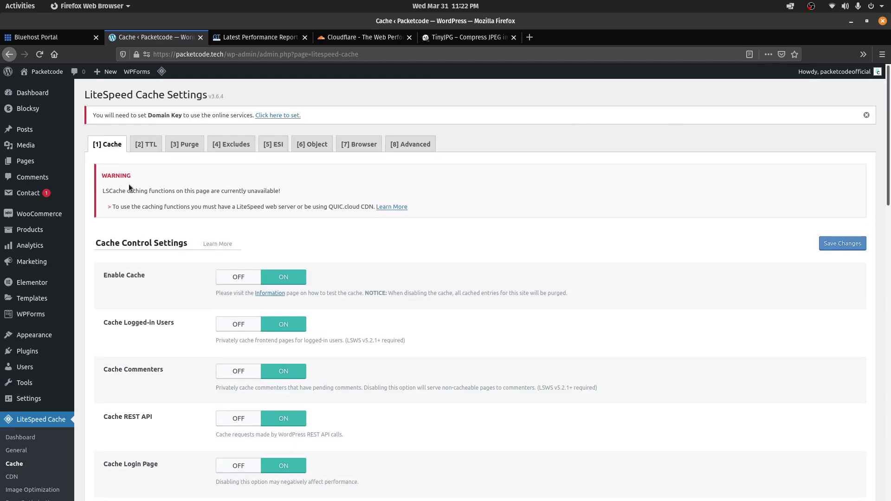
pyautogui.moveTo(109, 193); pyautogui.dragTo(281, 191)
pyautogui.click(226, 213)
pyautogui.moveTo(112, 207); pyautogui.dragTo(291, 210)
pyautogui.click(235, 208)
pyautogui.moveTo(236, 208); pyautogui.dragTo(350, 95)
pyautogui.click(349, 94)
pyautogui.moveTo(328, 207); pyautogui.dragTo(383, 209)
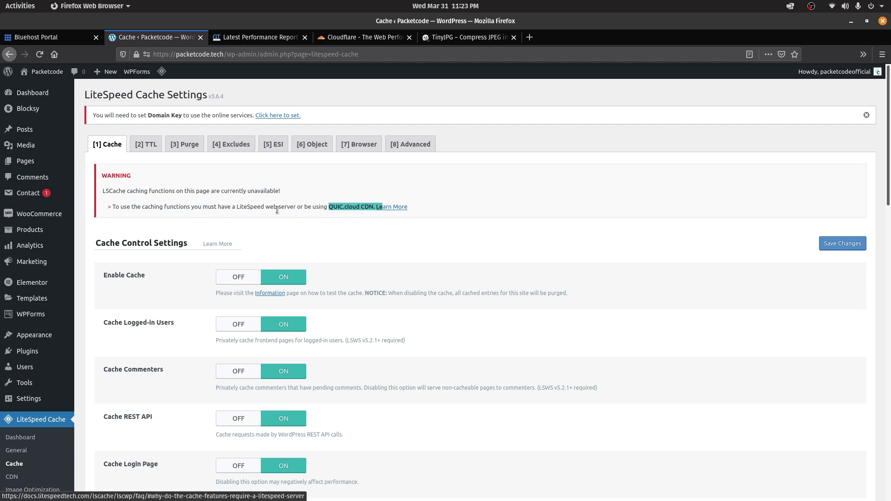
pyautogui.moveTo(236, 208); pyautogui.dragTo(285, 207)
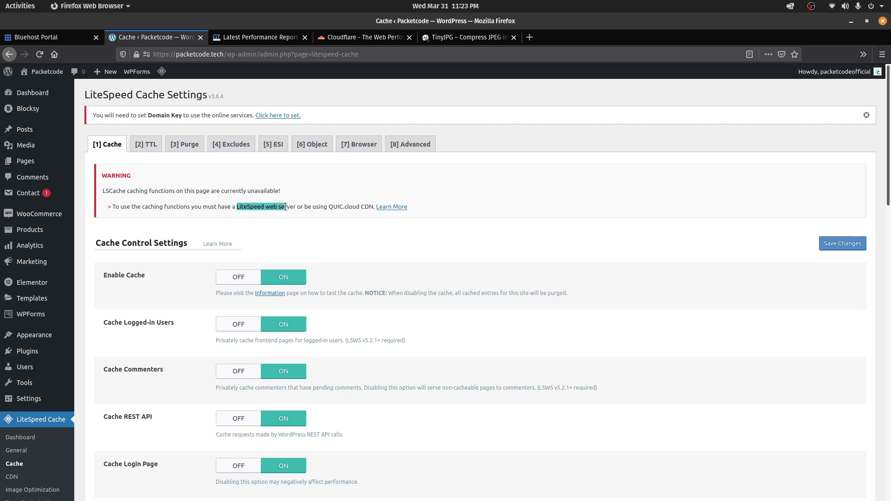
pyautogui.click(567, 174)
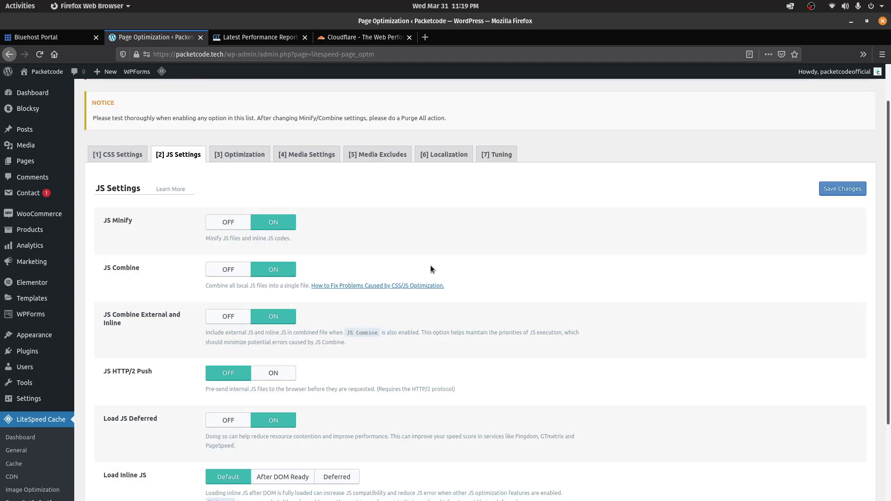
# Examine the total page size breakdown in the new GTmetrix report's Page Details, especially the share of images
pyautogui.click(275, 40)
pyautogui.scroll(-1, 889, 328)
pyautogui.scroll(-3, 890, 329)
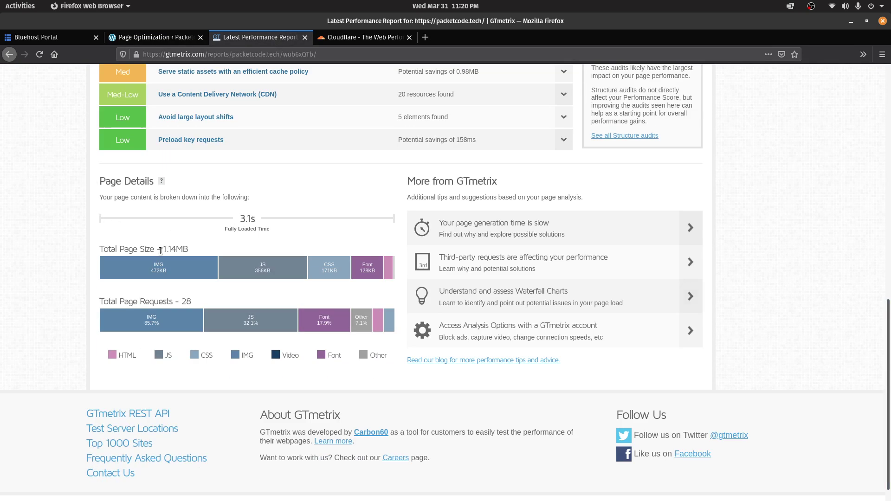
pyautogui.moveTo(166, 249); pyautogui.dragTo(173, 272)
pyautogui.moveTo(149, 275)
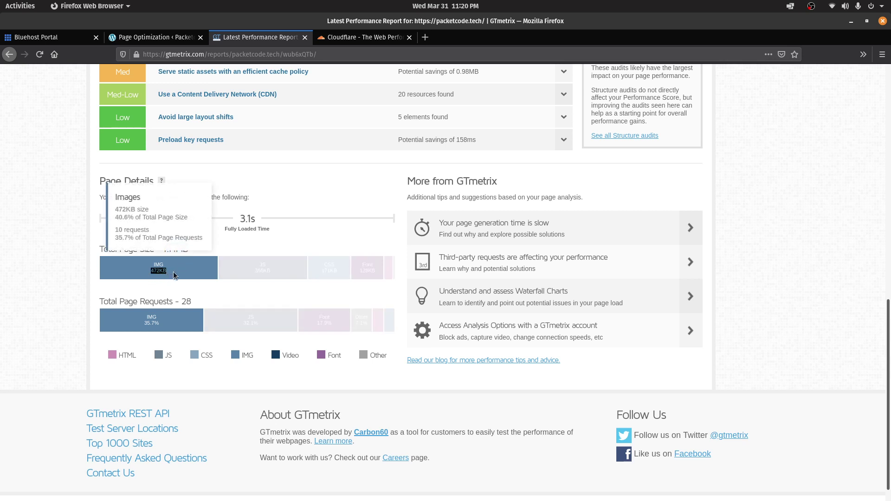
pyautogui.click(2, 285)
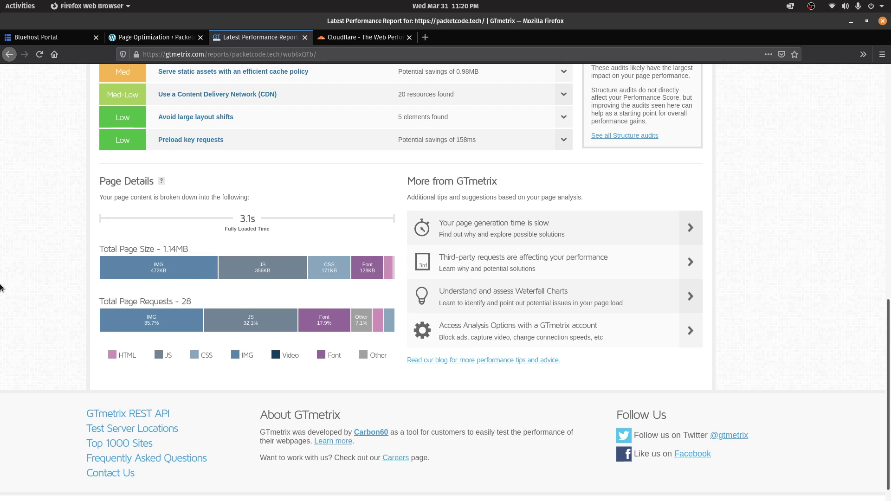
pyautogui.moveTo(195, 276)
# Search the web for "tinyjpg" in a new browser tab and open the TinyJPG site
pyautogui.click(427, 38)
pyautogui.write('tinyjpg')
pyautogui.press('Return')
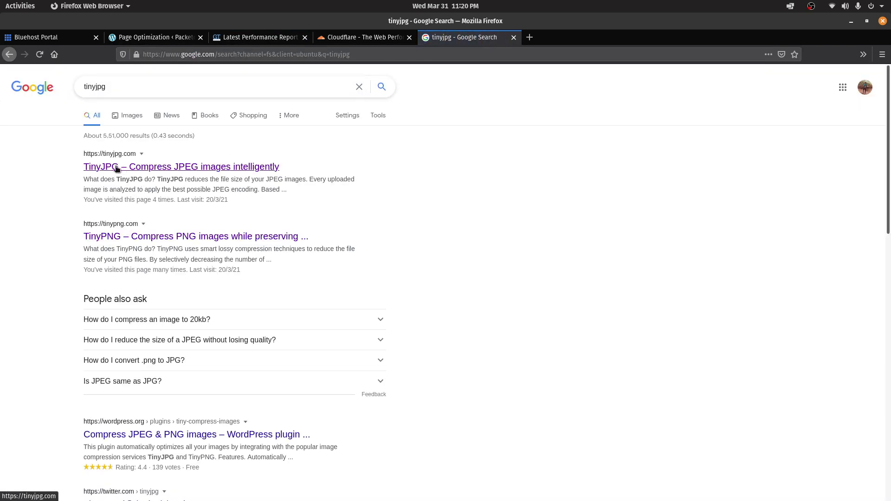
pyautogui.click(190, 167)
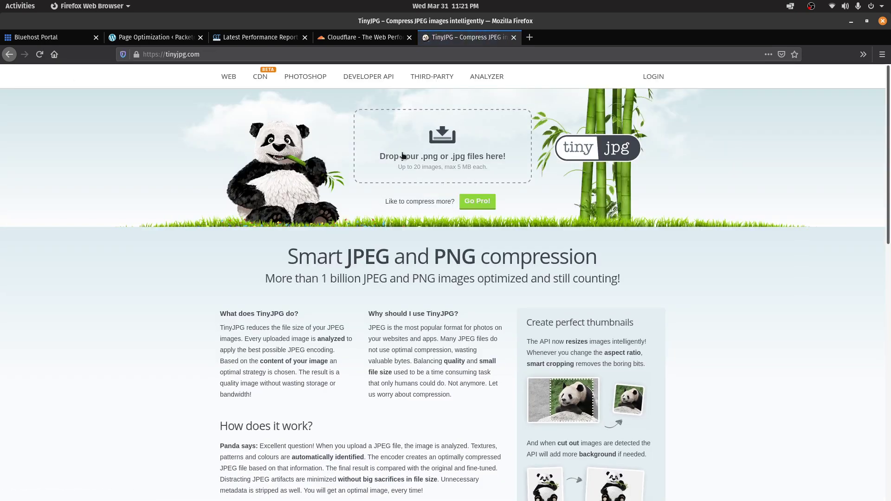
# Compare the original and TinyJPG versions of the sample landscape image with the comparison slider
pyautogui.scroll(-10, 497, 238)
pyautogui.moveTo(496, 238); pyautogui.dragTo(664, 254)
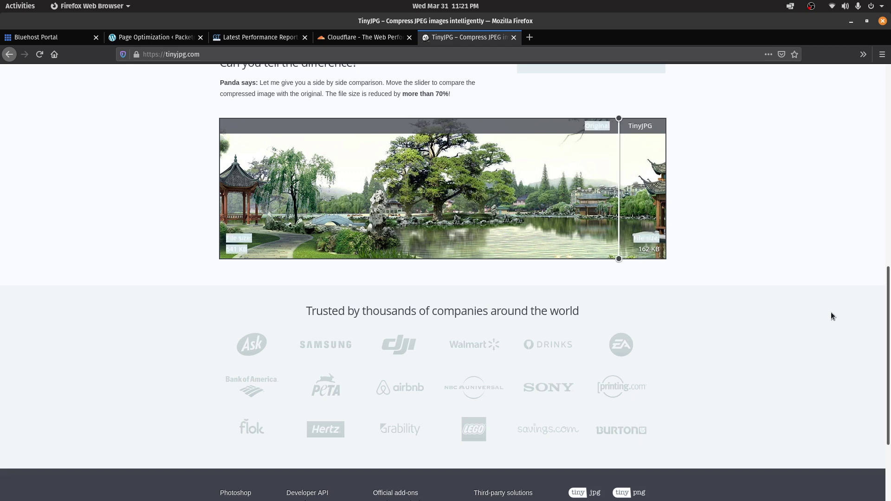
# Return to the WordPress plugins page and search the plugins available to add for "PageSpeed Ninja"
pyautogui.scroll(-1, 890, 353)
pyautogui.scroll(10, 890, 353)
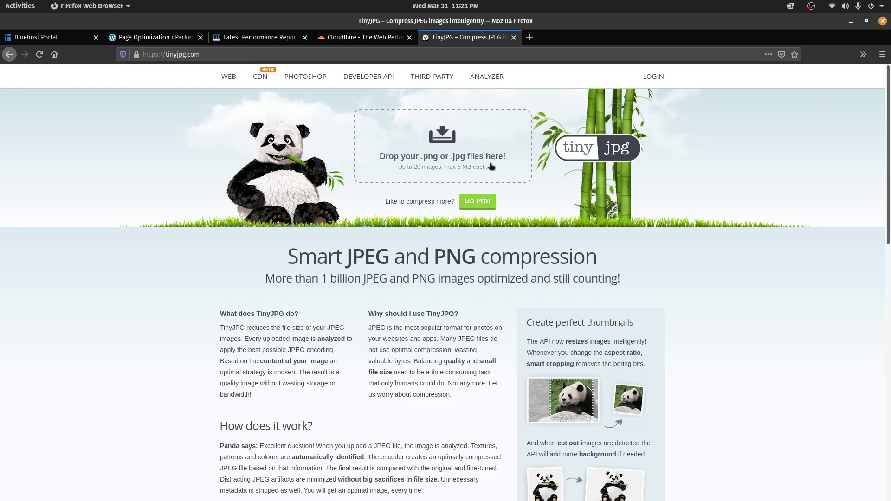
pyautogui.click(150, 43)
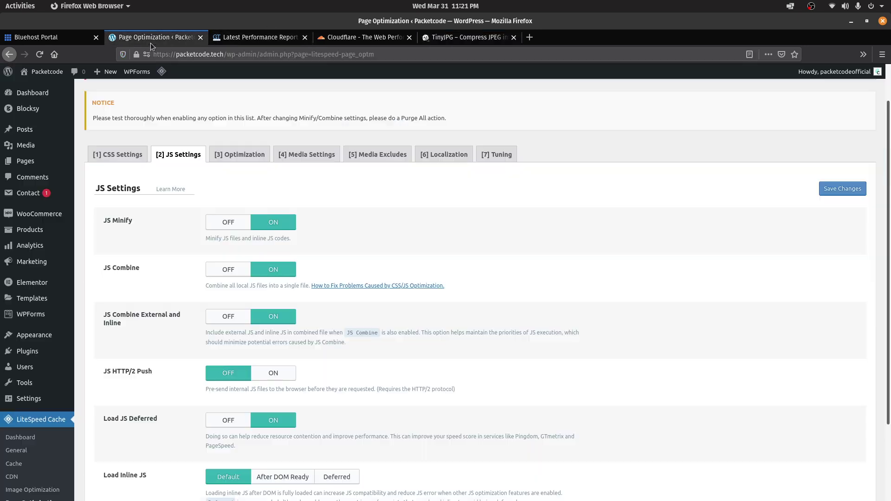
pyautogui.click(27, 352)
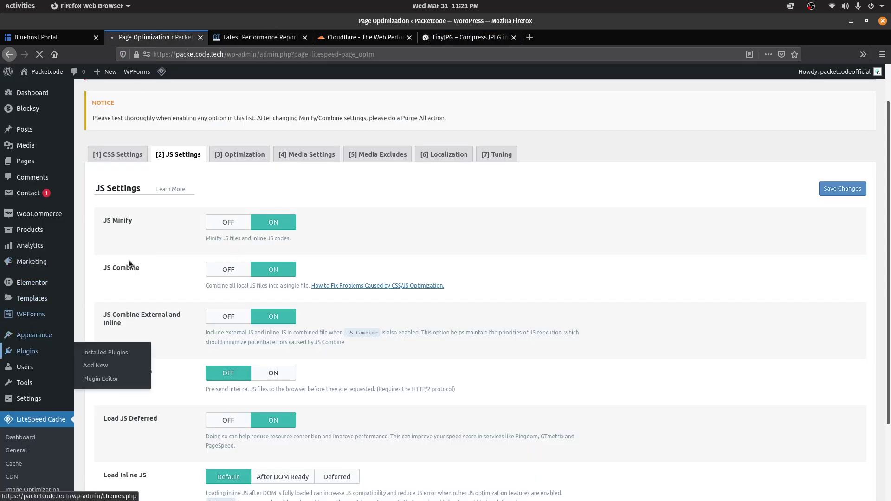
pyautogui.click(464, 36)
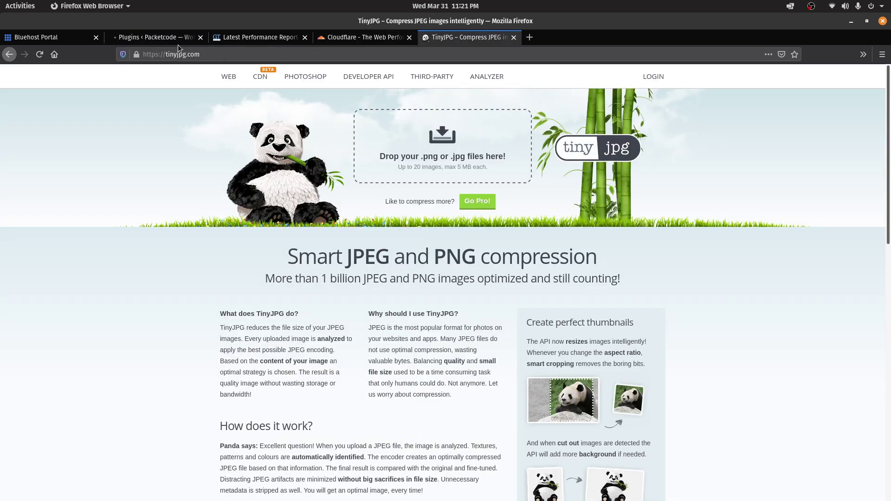
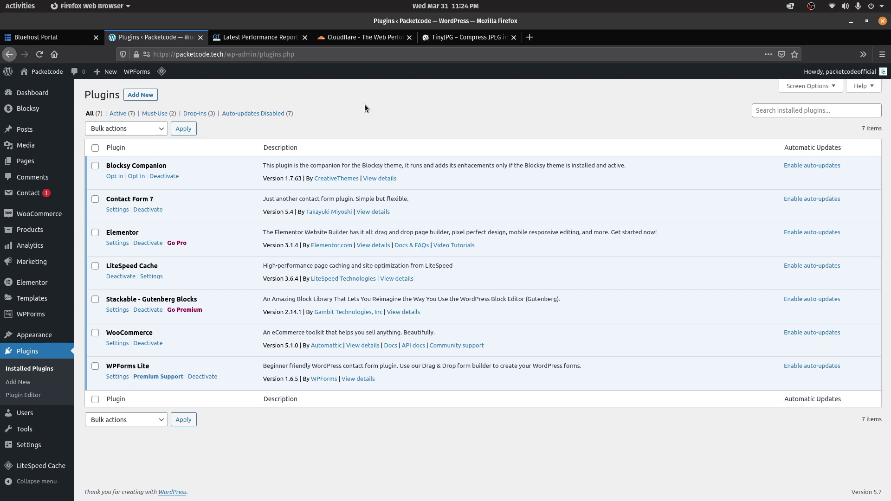
pyautogui.click(143, 95)
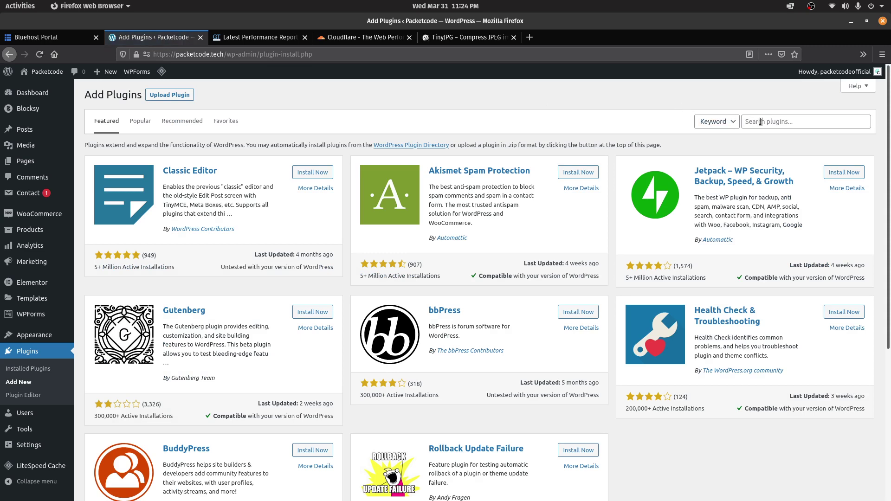
pyautogui.click(762, 121)
pyautogui.write('PageSpeed Ninja')
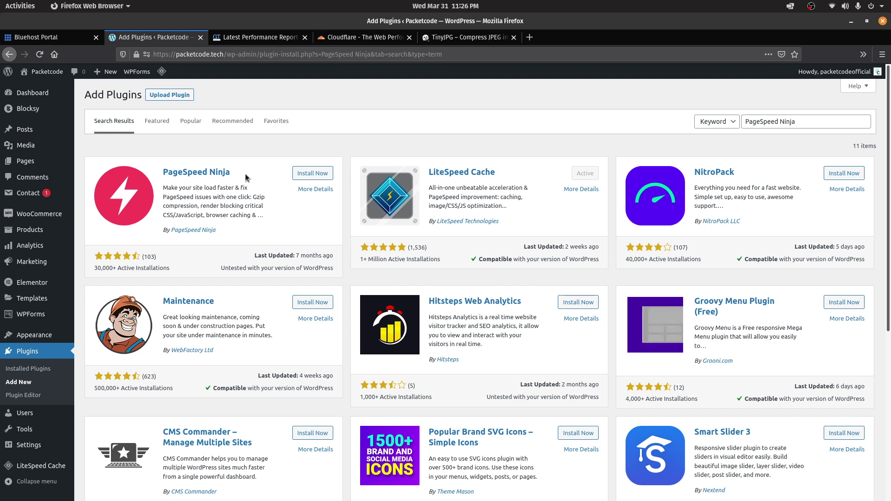
# Review the feature list in PageSpeed Ninja's plugin details, and install and activate the plugin
pyautogui.moveTo(247, 178); pyautogui.dragTo(160, 170)
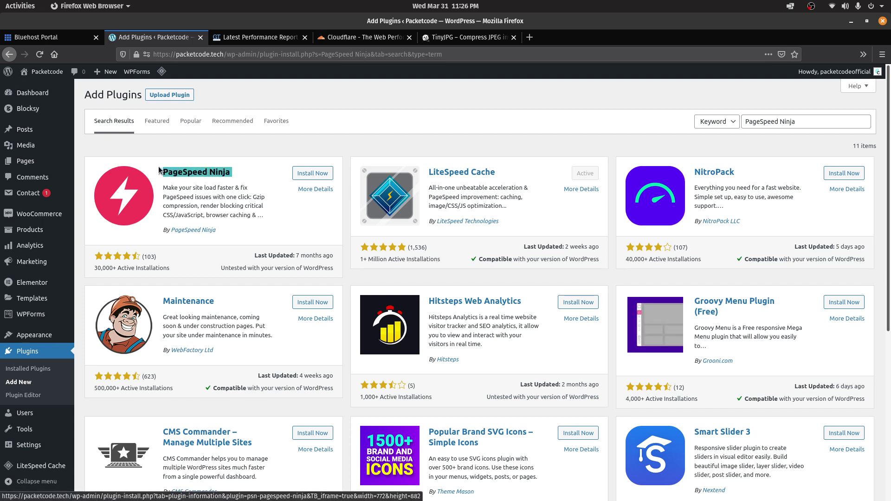
pyautogui.click(179, 172)
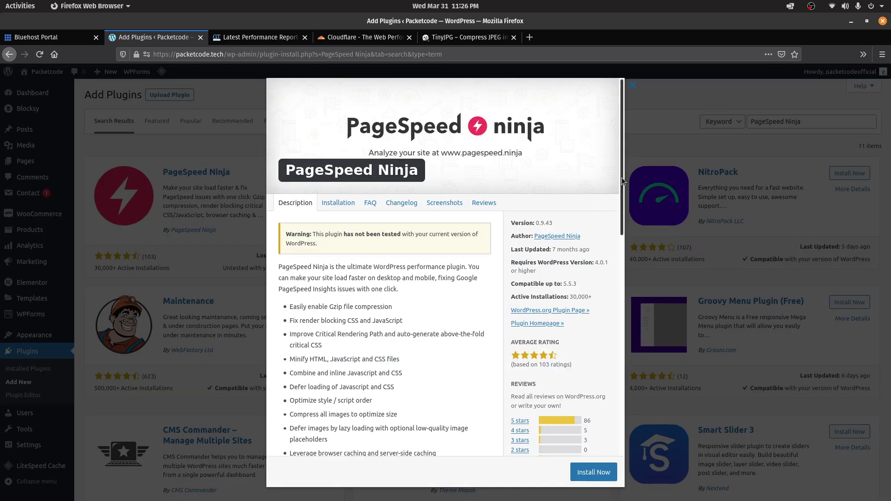
pyautogui.moveTo(622, 176); pyautogui.dragTo(622, 252)
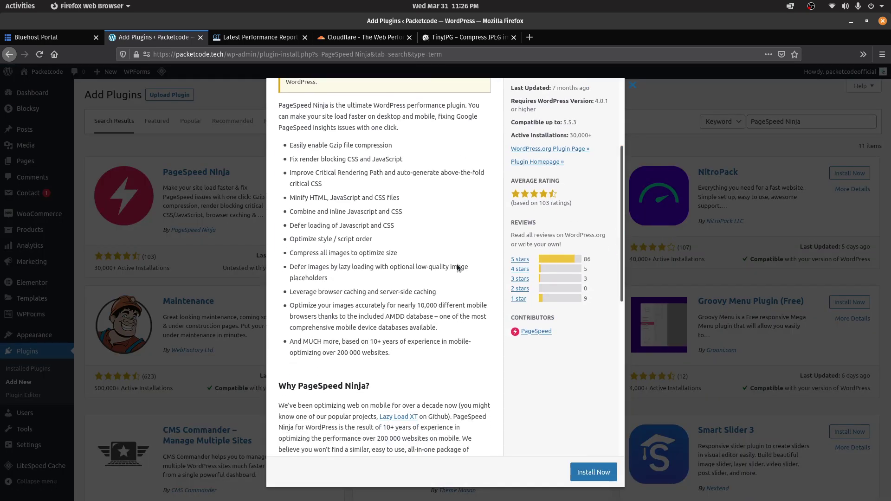
pyautogui.moveTo(297, 198); pyautogui.dragTo(400, 199)
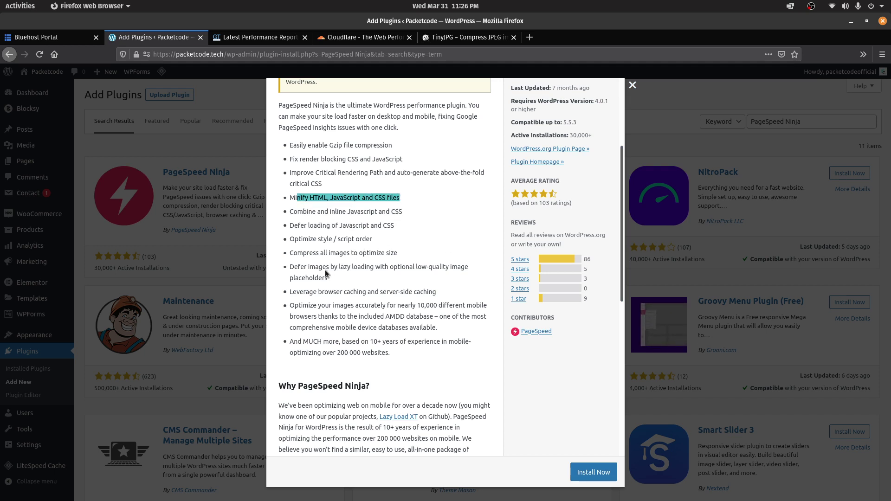
pyautogui.moveTo(322, 267); pyautogui.dragTo(382, 267)
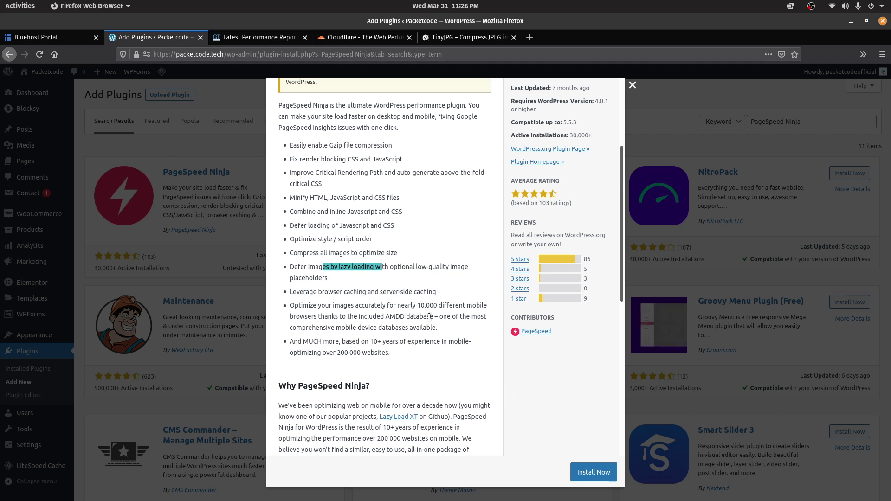
pyautogui.click(594, 473)
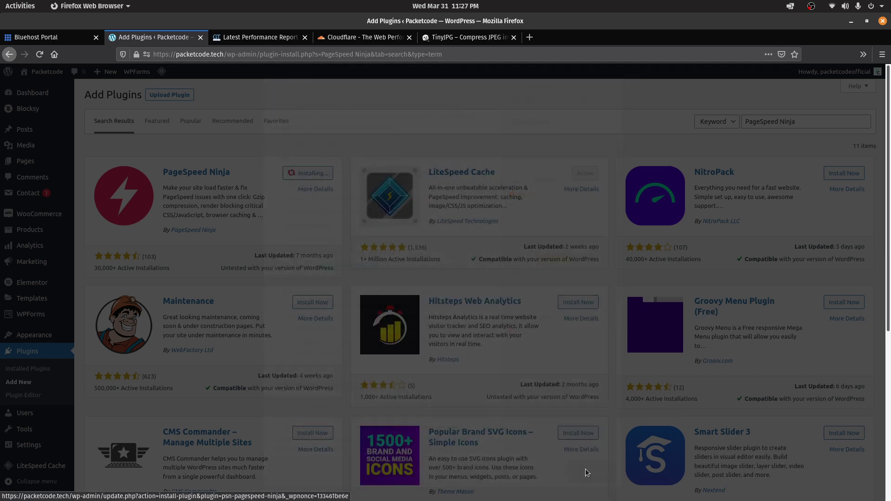
pyautogui.click(317, 177)
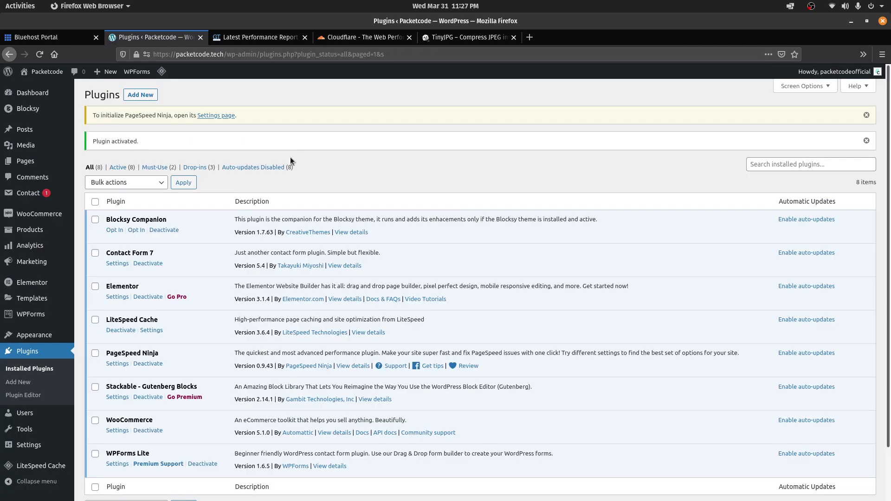
# Open the PageSpeed Ninja settings and save the initial setup with the Optimization Profile Preset set to Optimal
pyautogui.scroll(-3, 298, 208)
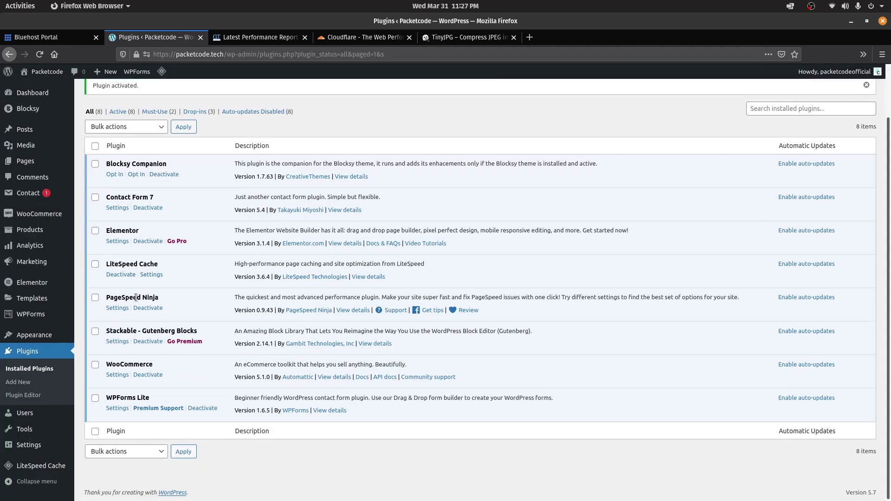
pyautogui.click(125, 310)
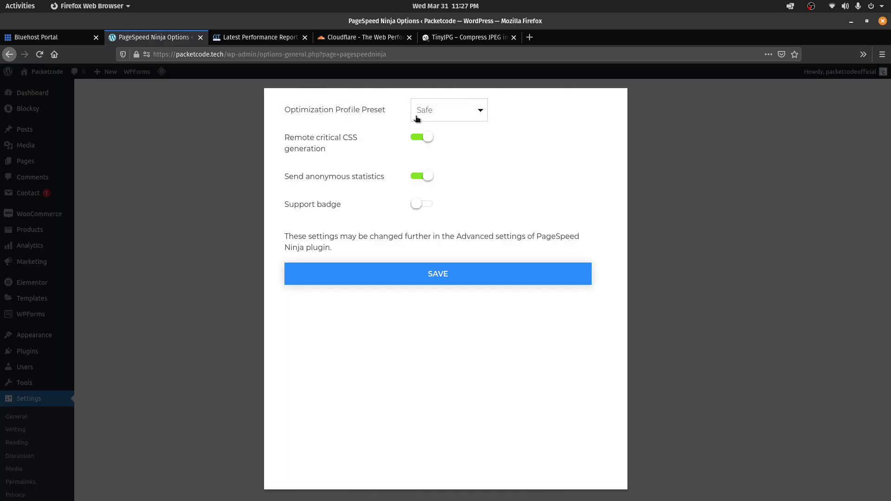
pyautogui.click(444, 109)
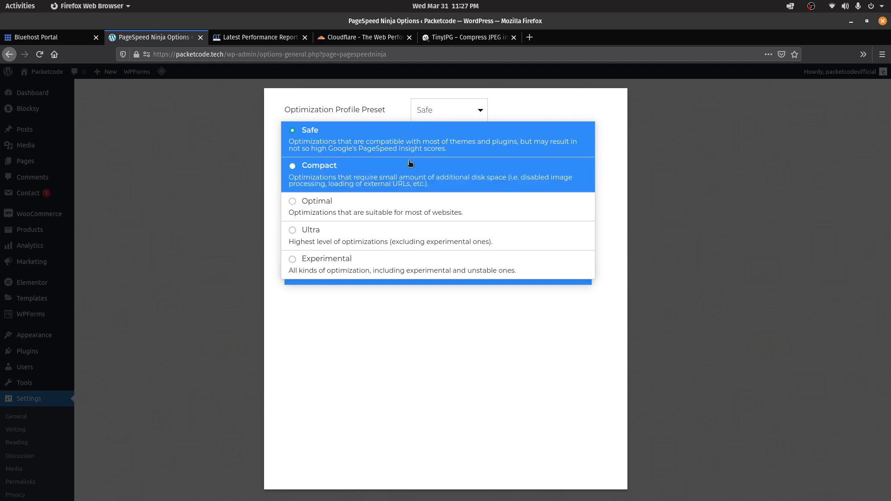
pyautogui.click(406, 202)
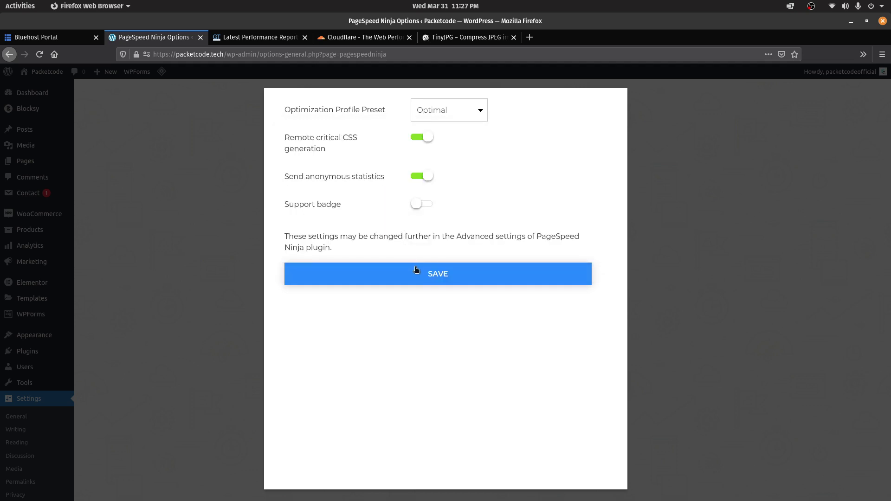
pyautogui.click(416, 270)
# Look through the Desktop, Mobile and Usability optimizations and their scores in PageSpeed Ninja's General settings
pyautogui.scroll(-1, 889, 265)
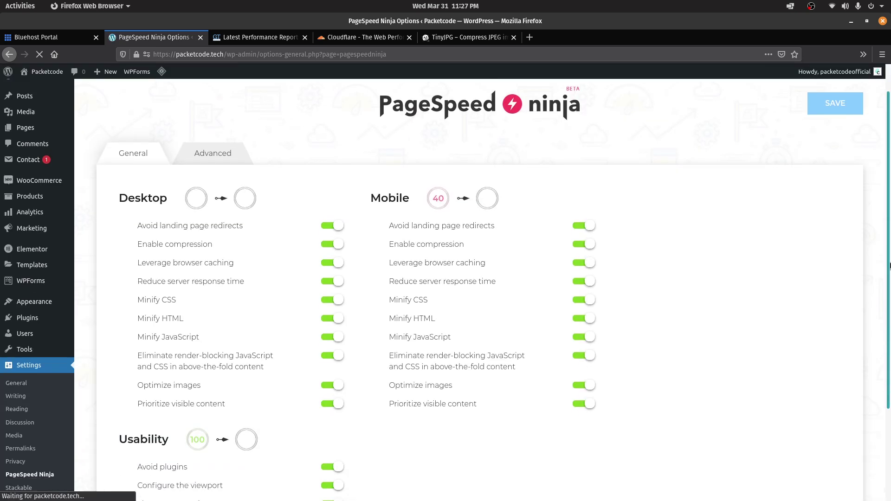
pyautogui.scroll(-3, 890, 266)
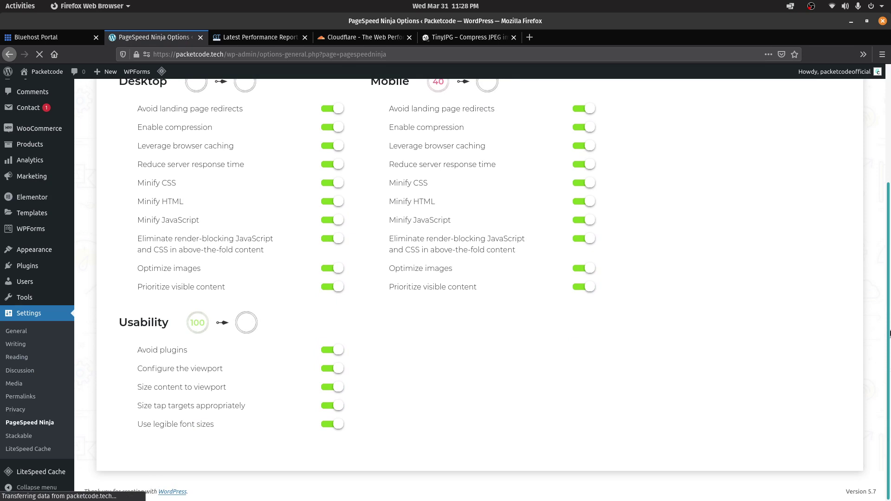
pyautogui.scroll(4, 889, 331)
pyautogui.scroll(-2, 890, 332)
pyautogui.moveTo(136, 157); pyautogui.dragTo(245, 329)
pyautogui.click(244, 330)
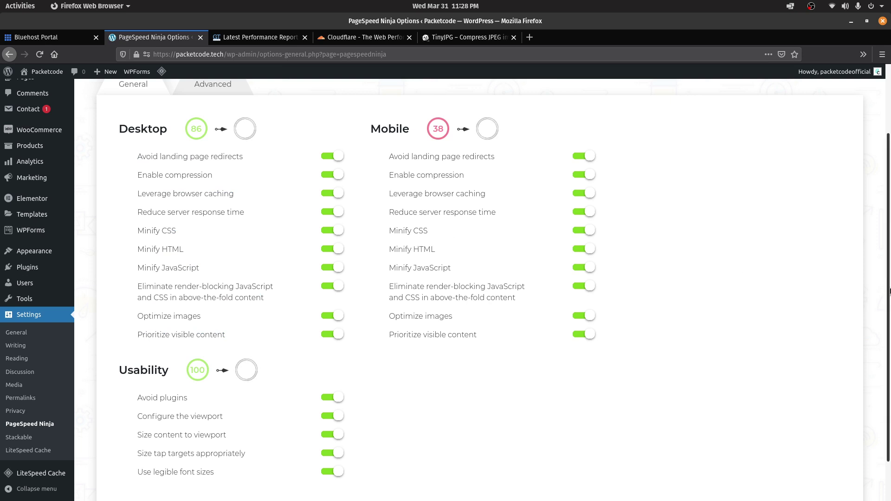
pyautogui.scroll(-1, 890, 291)
pyautogui.scroll(5, 889, 291)
# Examine the Optimize images options in PageSpeed Ninja's Advanced settings, including Optimization, Images handler and JPEG quality
pyautogui.click(218, 173)
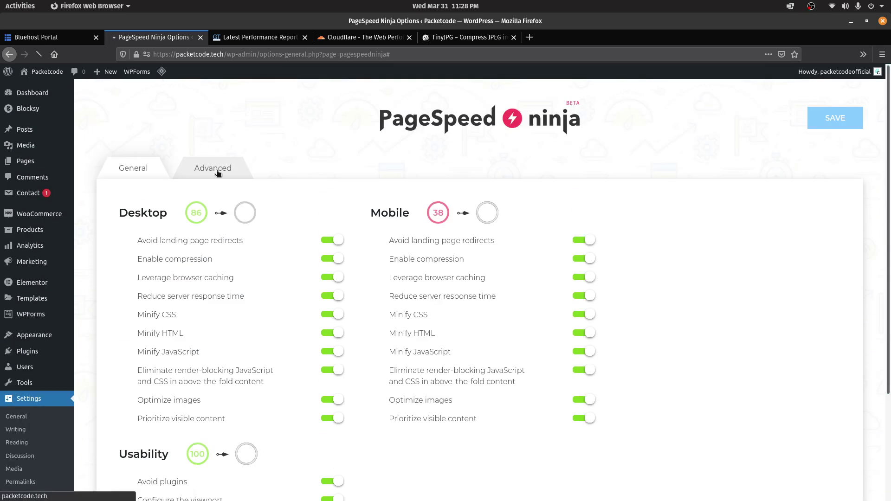
pyautogui.scroll(-10, 890, 421)
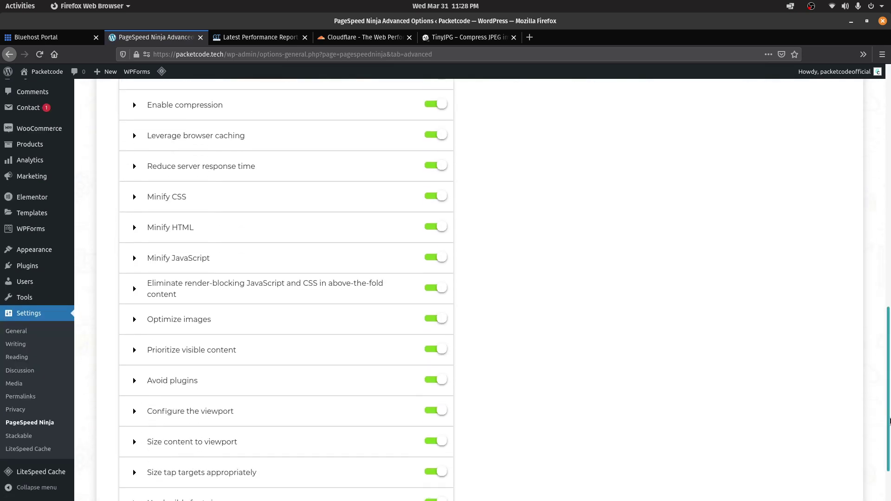
pyautogui.scroll(-2, 890, 420)
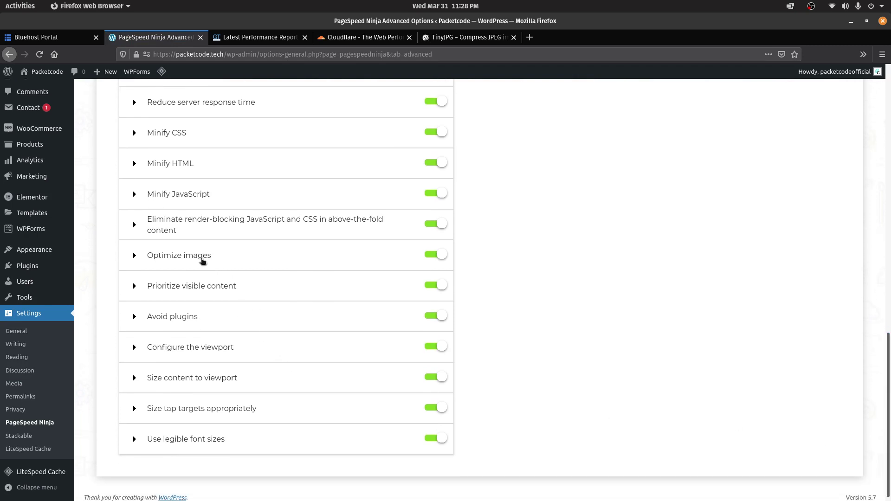
pyautogui.click(202, 260)
pyautogui.scroll(-5, 333, 205)
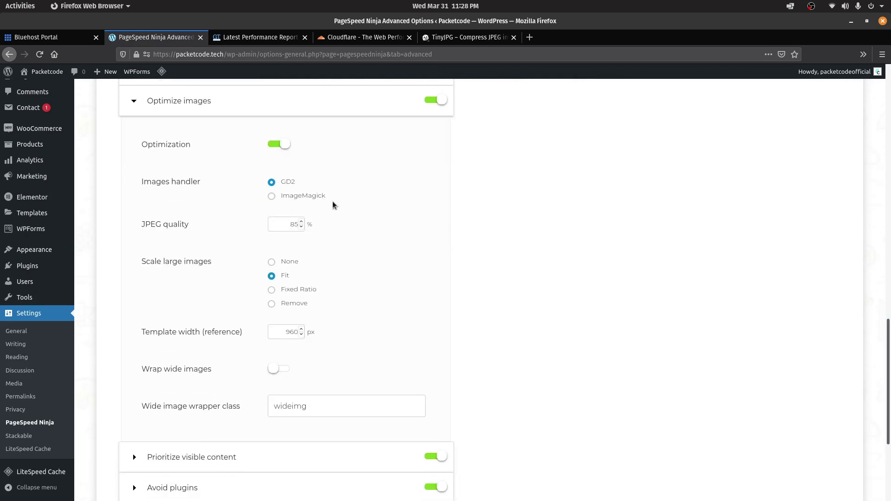
pyautogui.moveTo(191, 145); pyautogui.dragTo(168, 145)
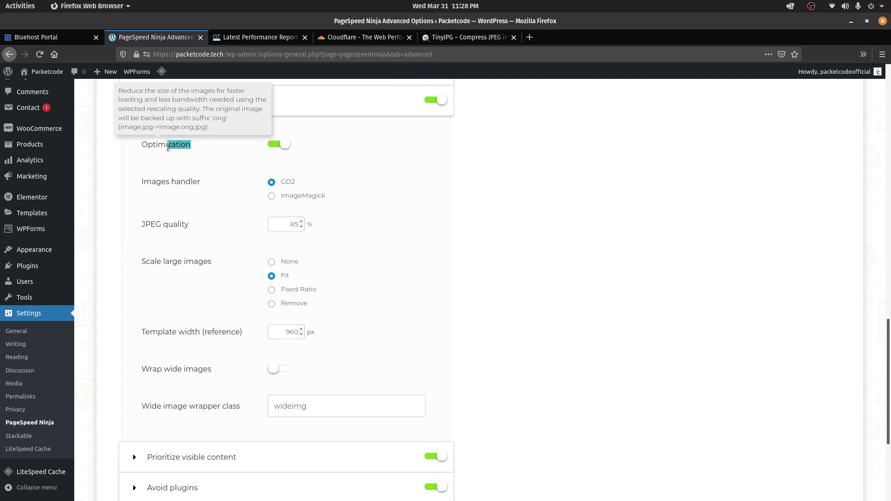
pyautogui.click(190, 195)
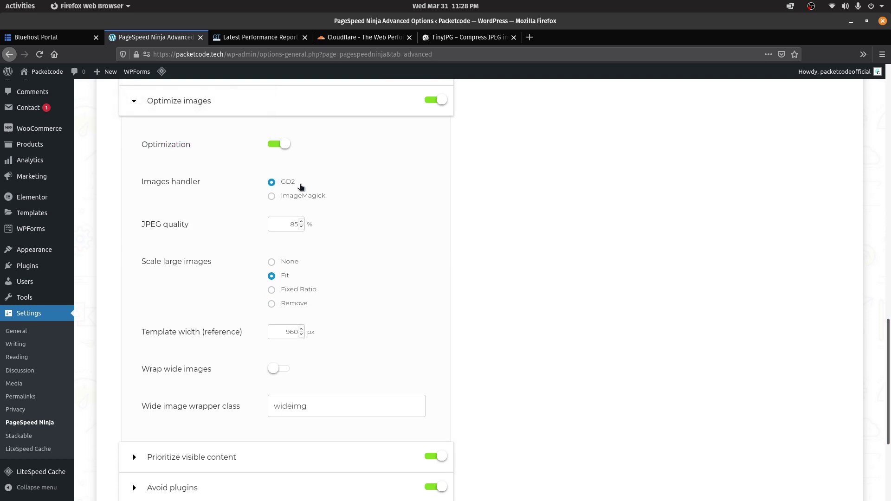
pyautogui.click(293, 225)
pyautogui.doubleClick(293, 224)
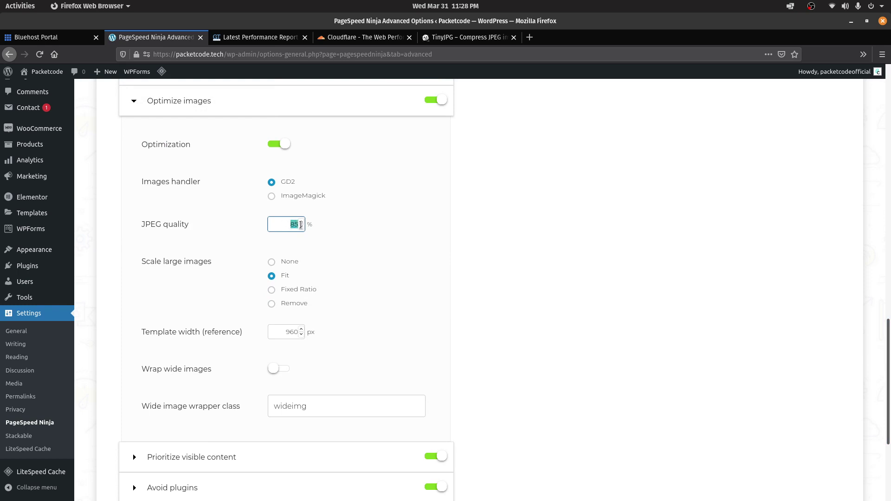
pyautogui.click(395, 235)
pyautogui.moveTo(889, 430); pyautogui.dragTo(890, 123)
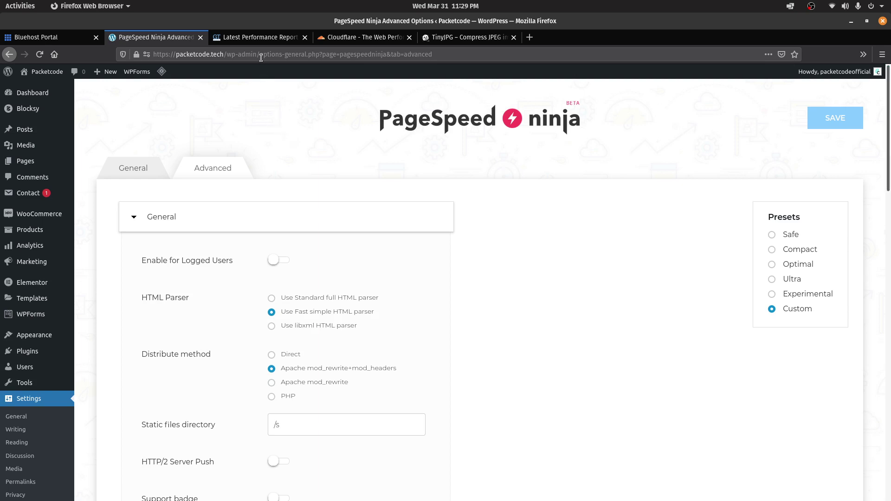
pyautogui.click(260, 40)
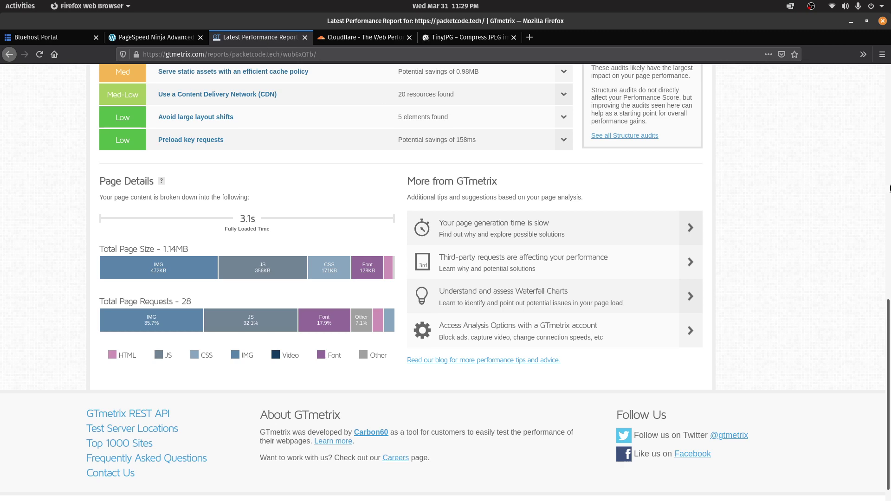
pyautogui.scroll(15, 557, 232)
pyautogui.click(727, 124)
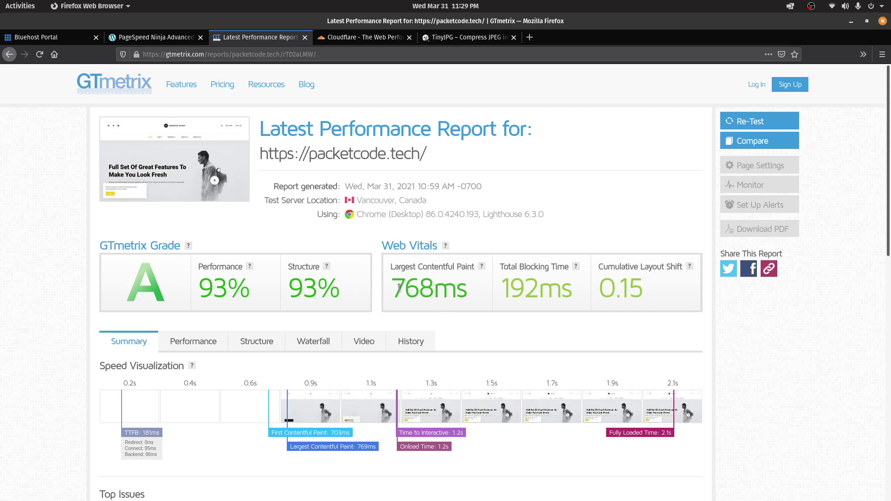
# Check the Largest Contentful Paint and Fully Loaded Time in the new GTmetrix report, and look over its summary
pyautogui.moveTo(398, 288); pyautogui.dragTo(475, 300)
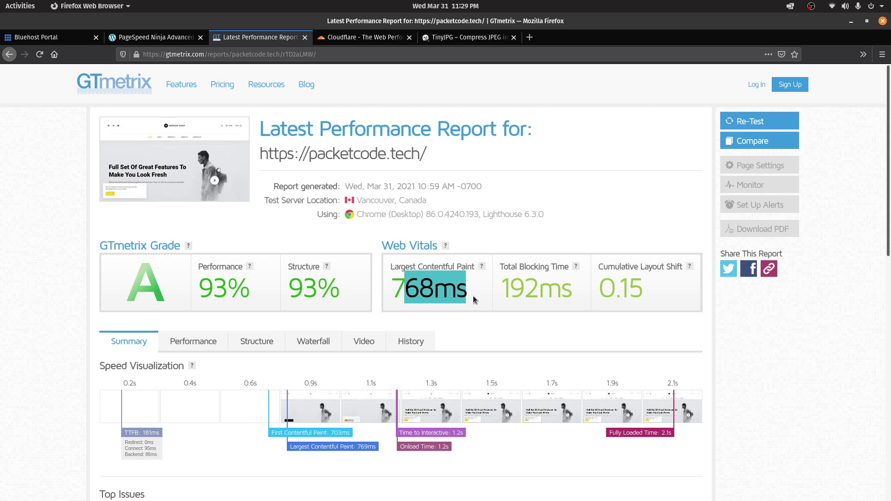
pyautogui.click(612, 432)
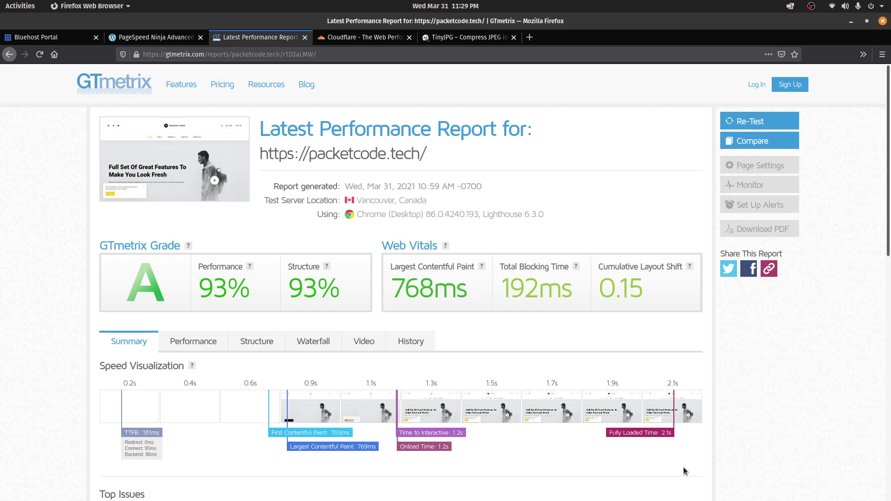
pyautogui.moveTo(607, 433); pyautogui.dragTo(676, 437)
pyautogui.click(663, 462)
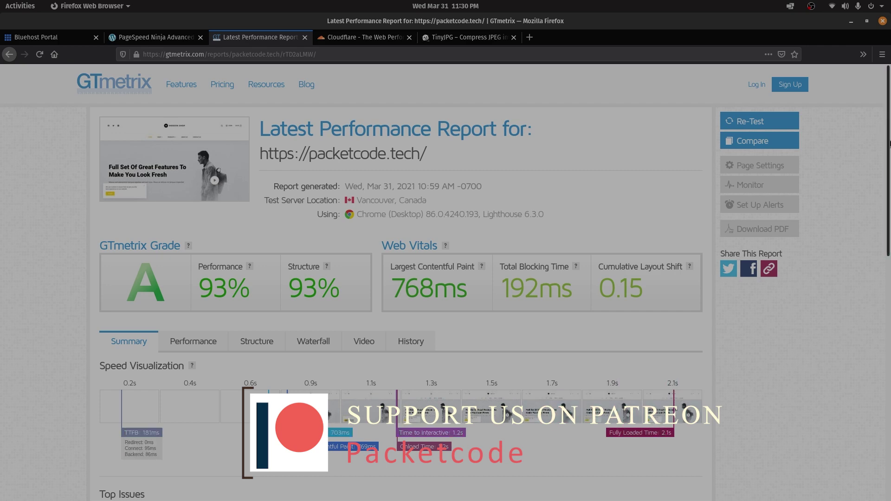
pyautogui.moveTo(889, 126); pyautogui.dragTo(890, 221)
pyautogui.scroll(4, 890, 221)
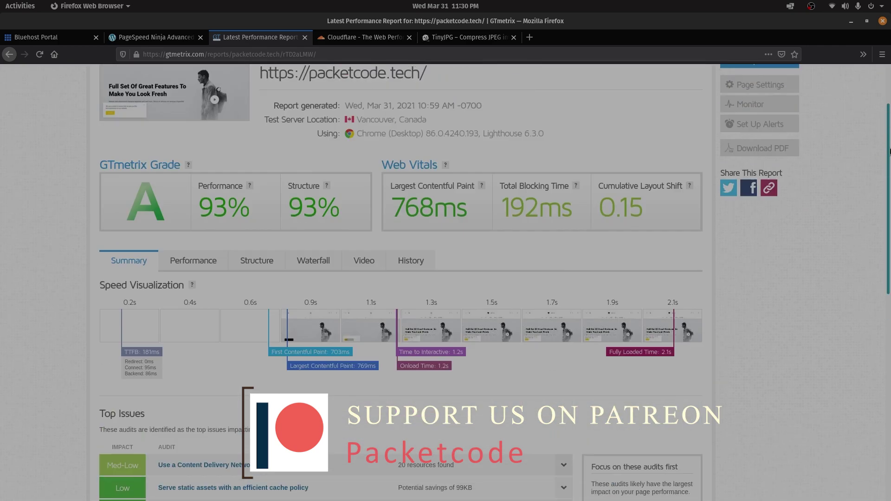